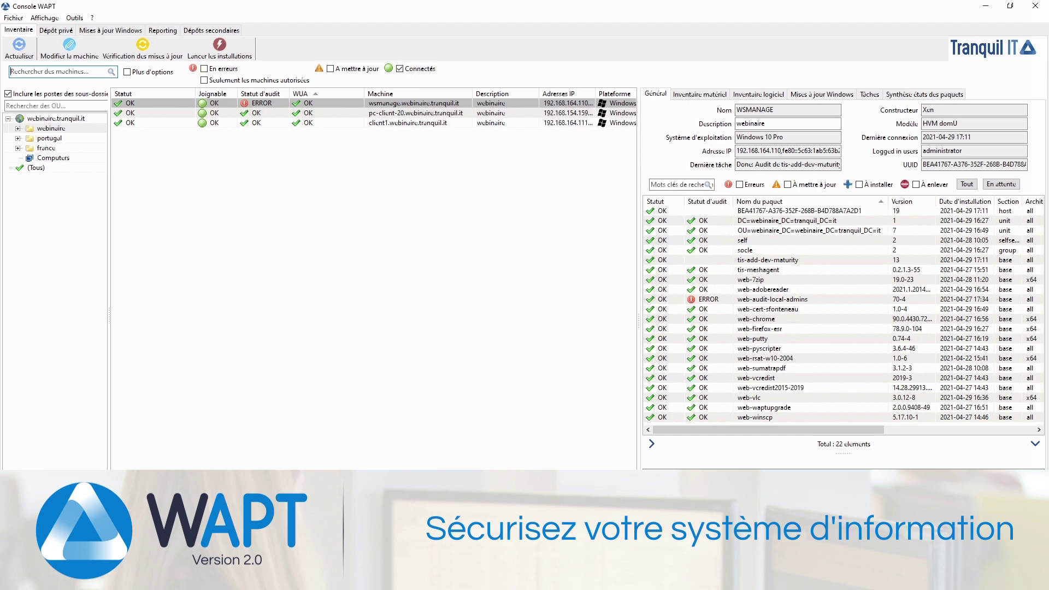
Filter the private repository's packages by "firefox"
left_click(52, 31)
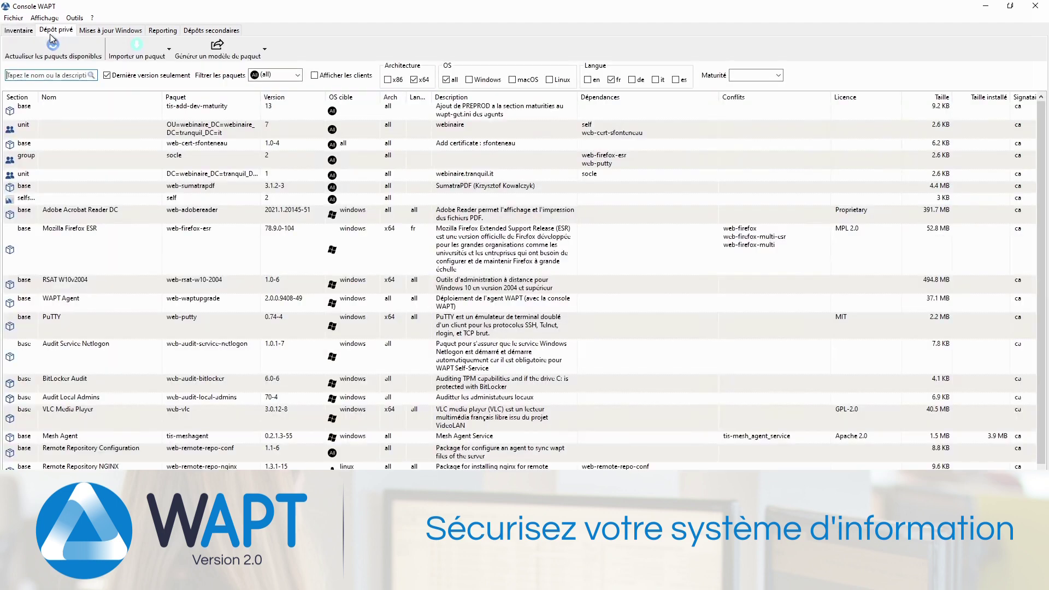
left_click(59, 77)
type("firefox")
key("Return")
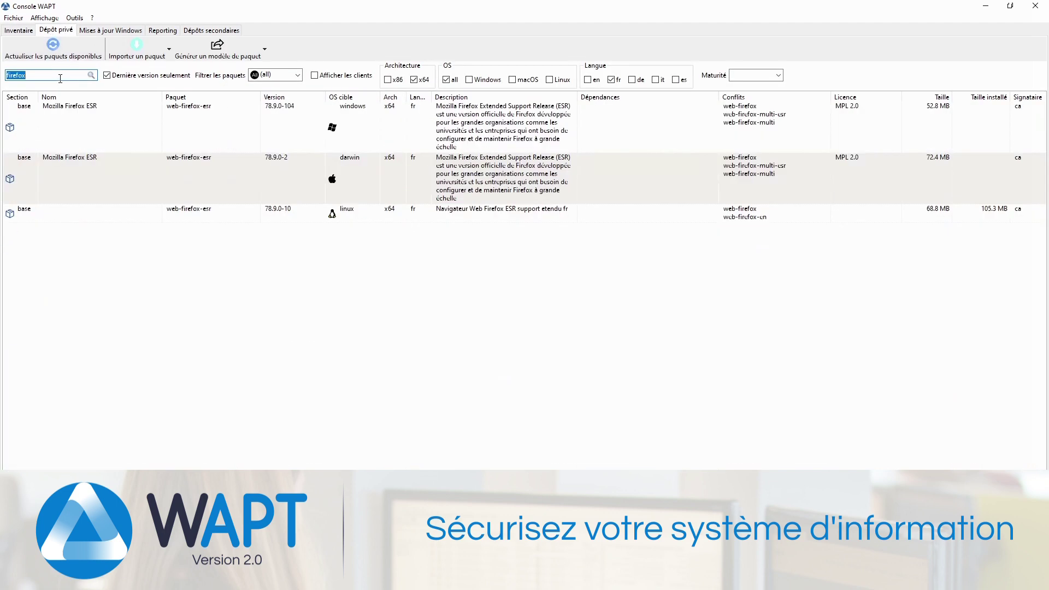
Run update-package on the Windows web-firefox-esr package, version 78.9.0-104
left_click(297, 137)
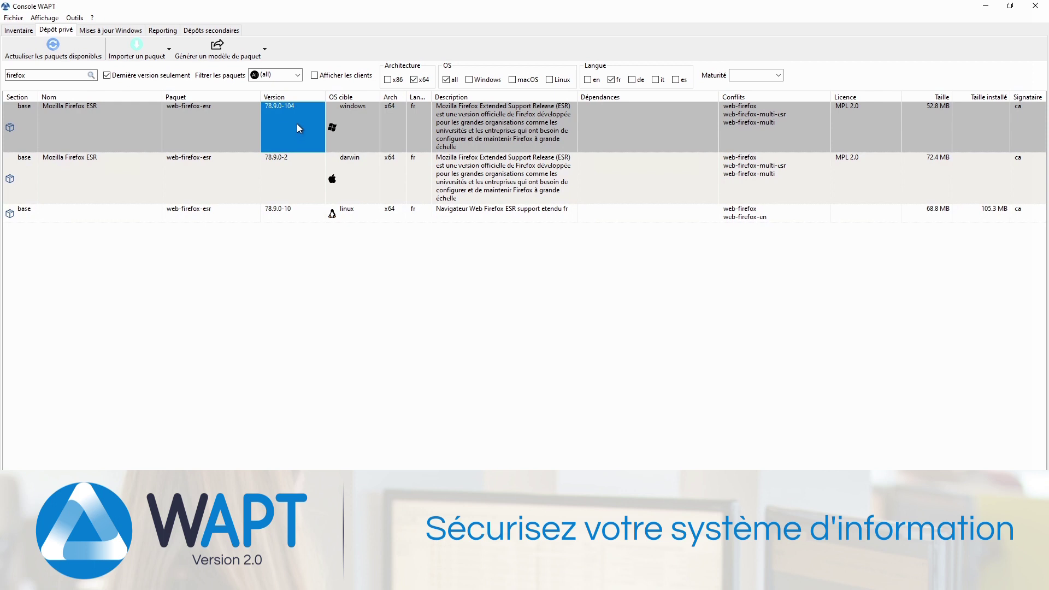
right_click(298, 125)
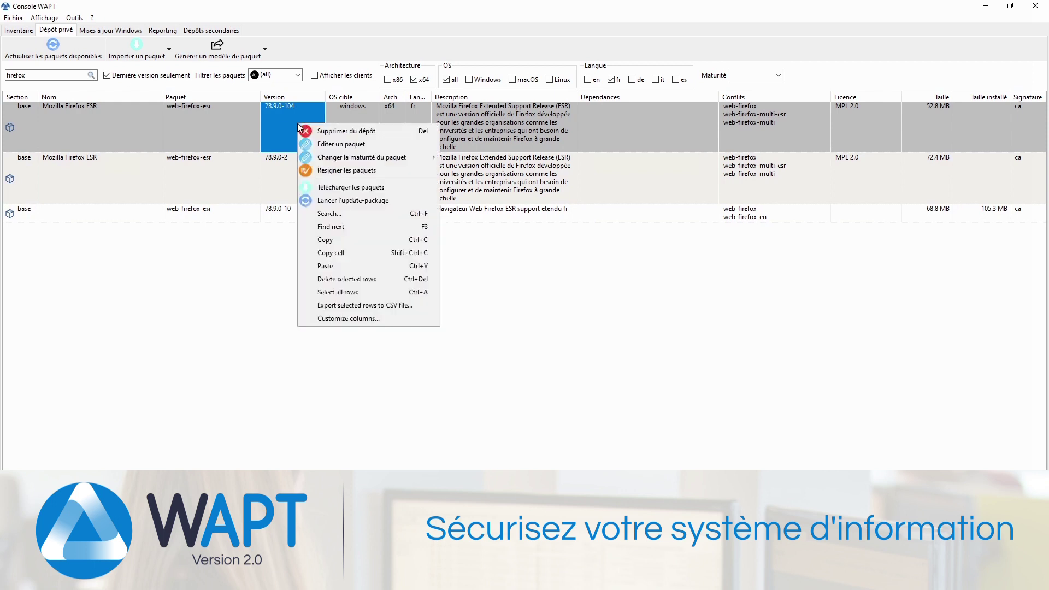
left_click(391, 201)
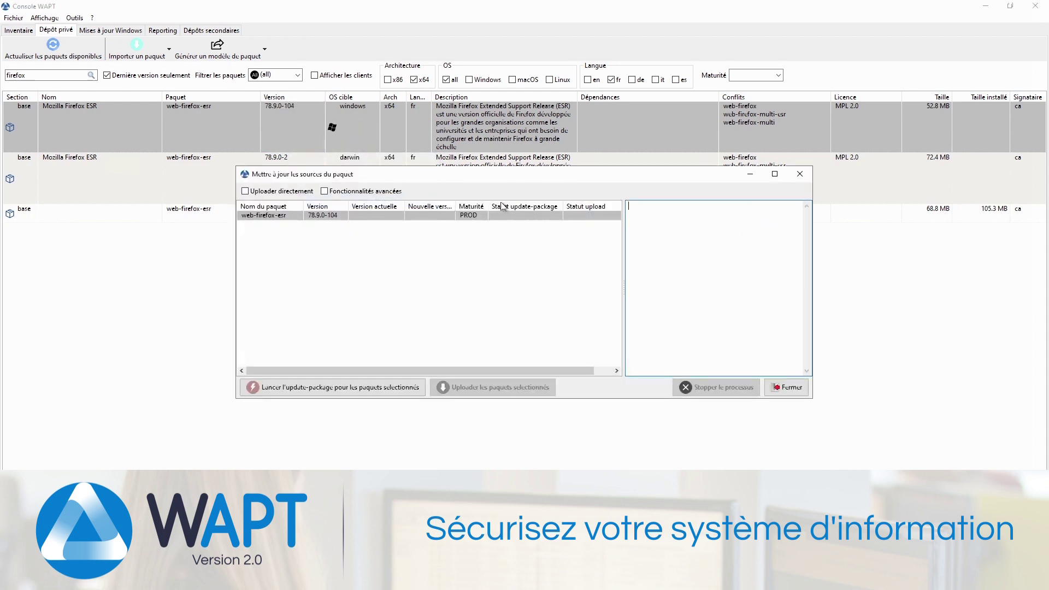
left_click(281, 217)
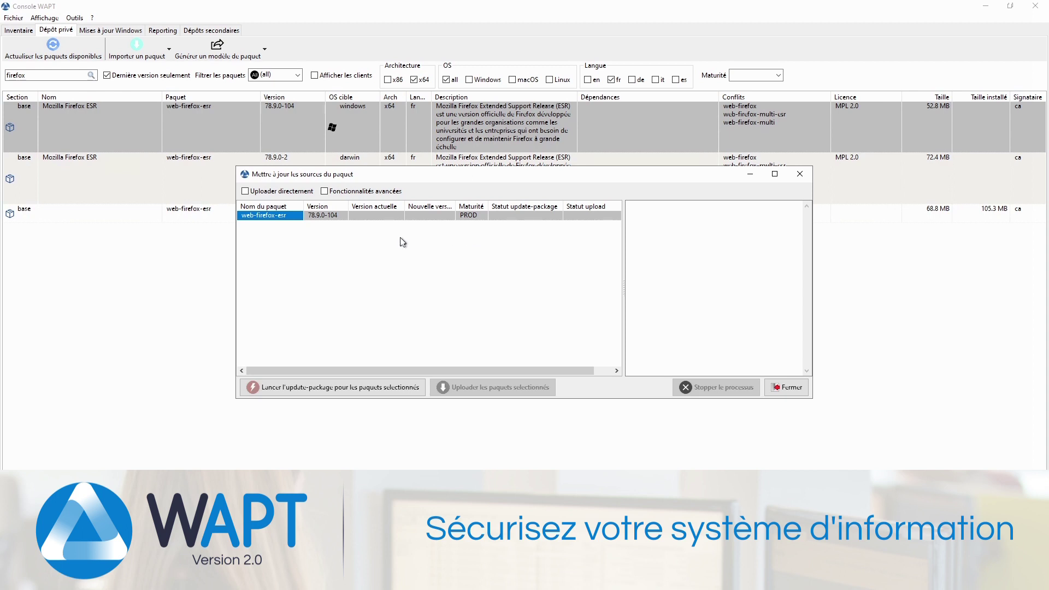
left_click(323, 389)
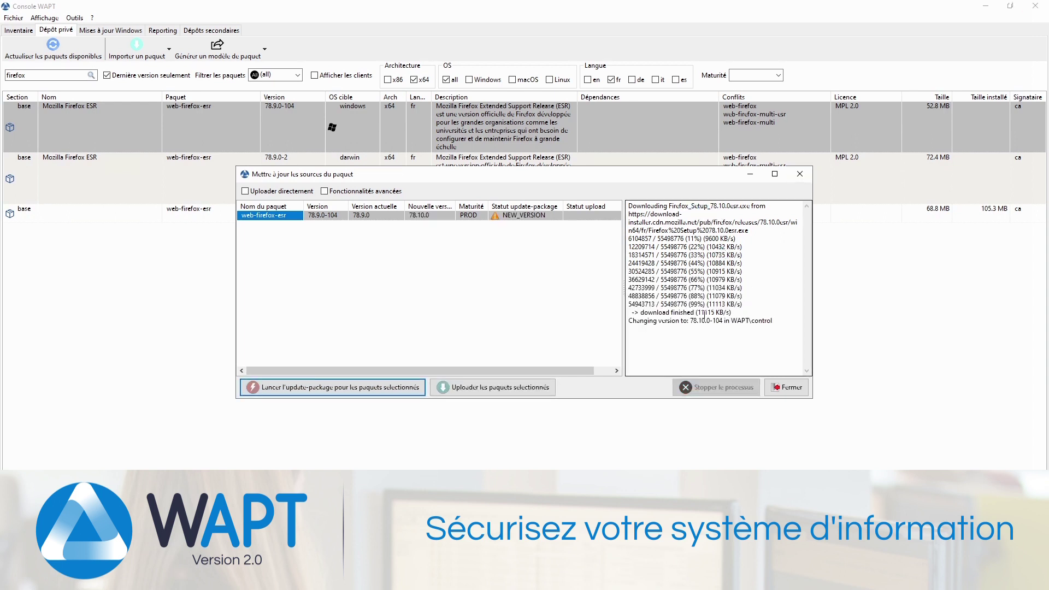
Review the update log and status, upload the updated web-firefox-esr package to the repository, and close the source update dialog
double_click(700, 321)
left_click(712, 321)
left_click(528, 218)
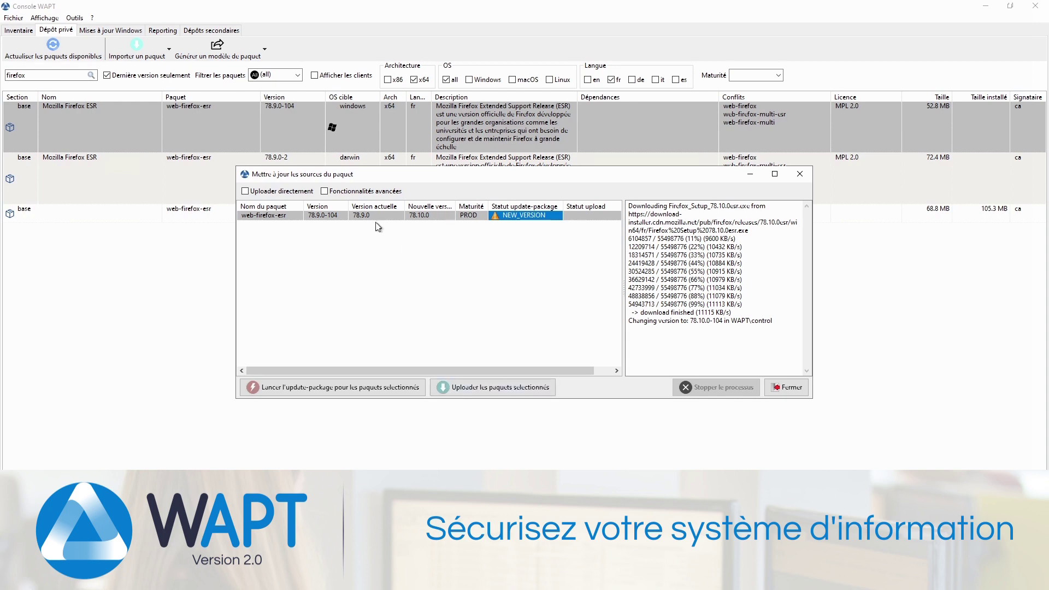
left_click(499, 389)
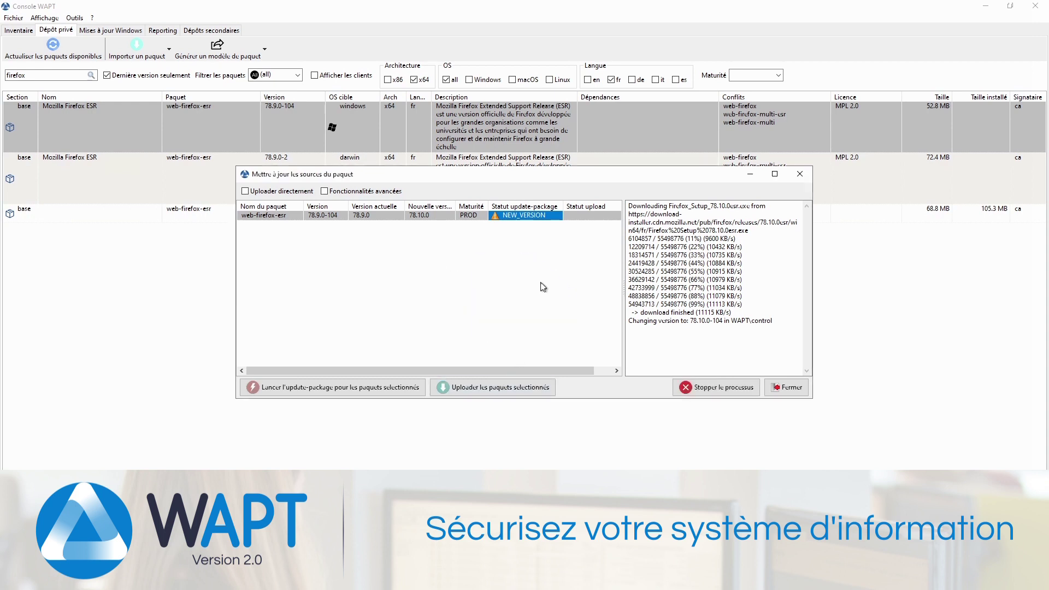
left_click(785, 388)
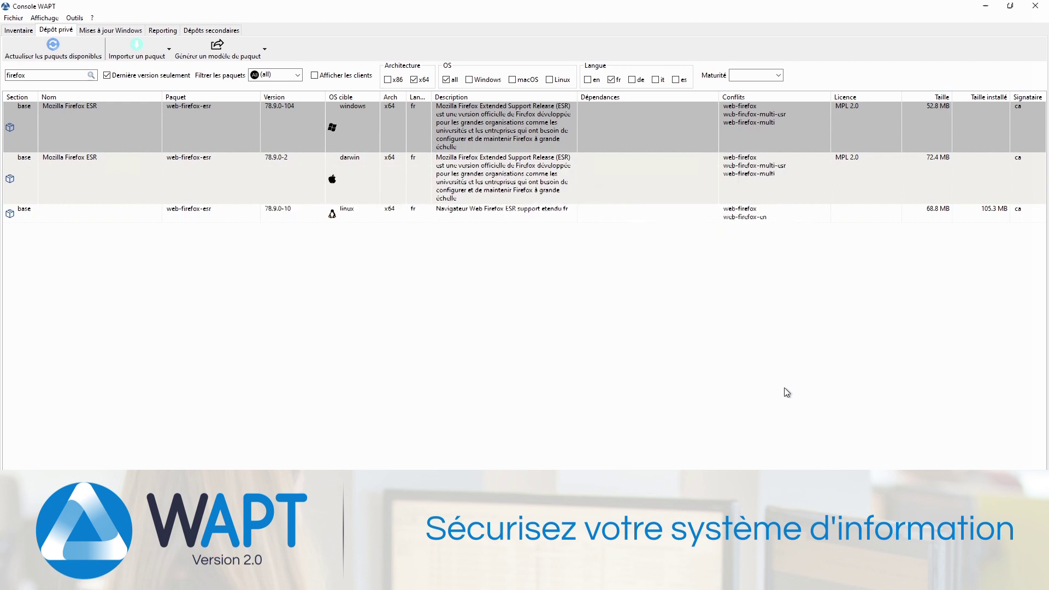
Examine the maturity of the web-firefox-esr 78.10.0-105 package in the private repository, then return to the row's first column
left_click(862, 141)
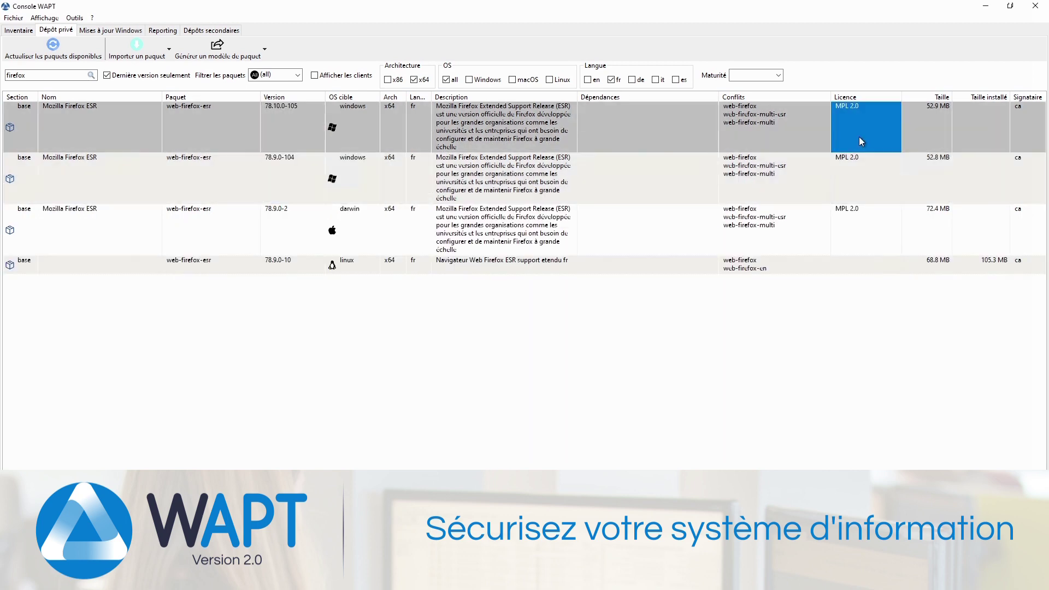
key("Right")
key("Right")
key("Right")
key("Right")
key("Right")
key("Right")
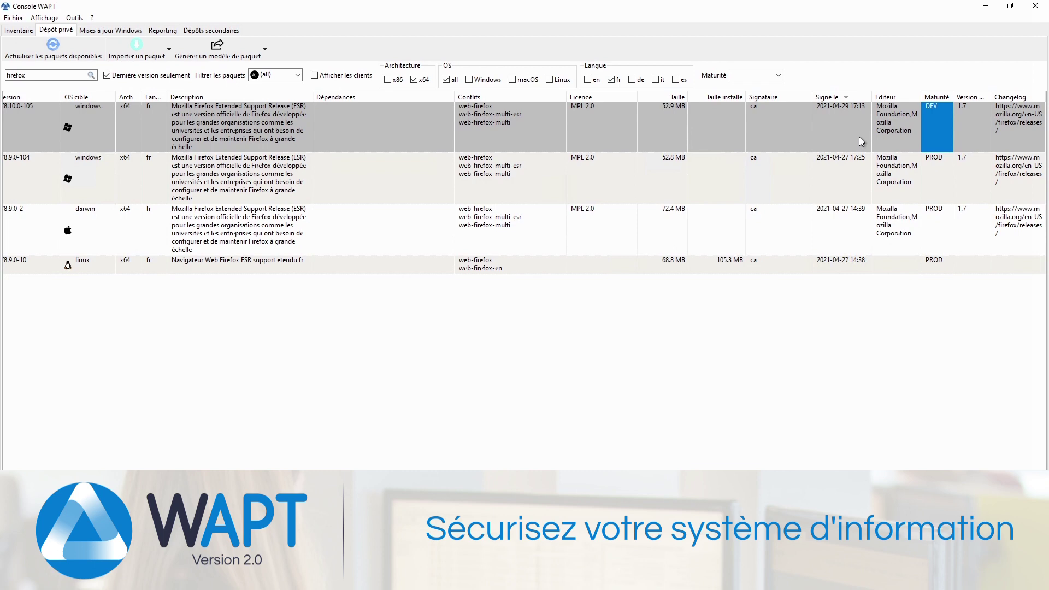
key("Home")
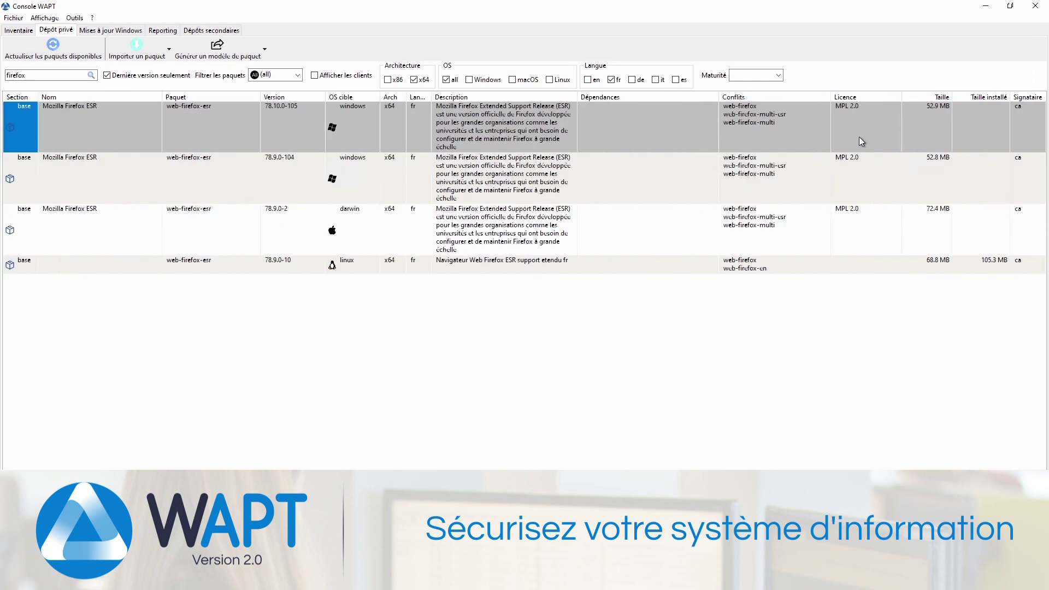
Check which package maturities the wsmanage machine accepts in its hardware inventory, and return to its general information
left_click(18, 32)
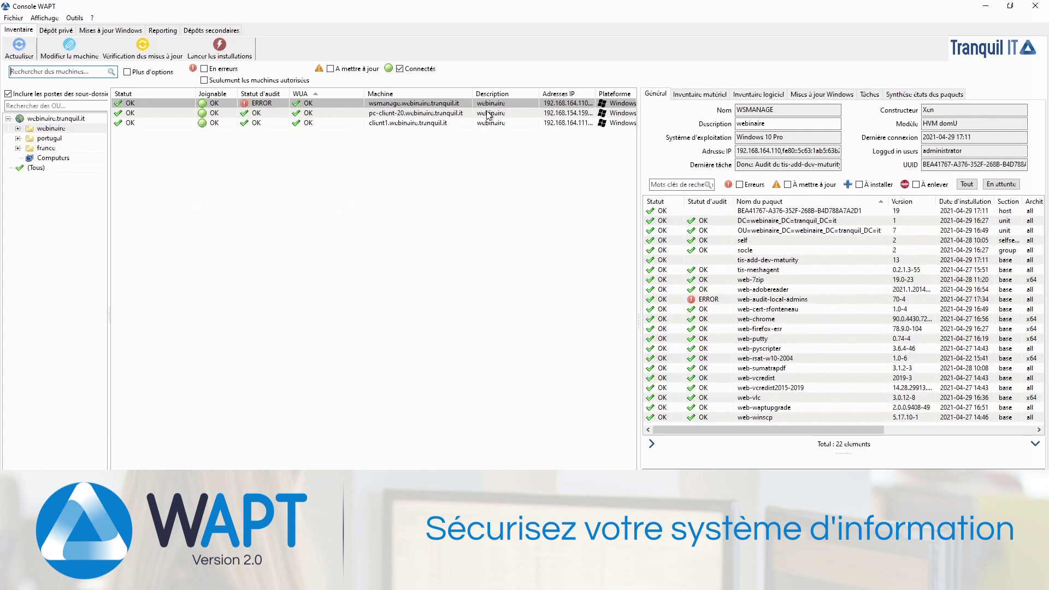
left_click(409, 104)
left_click(720, 95)
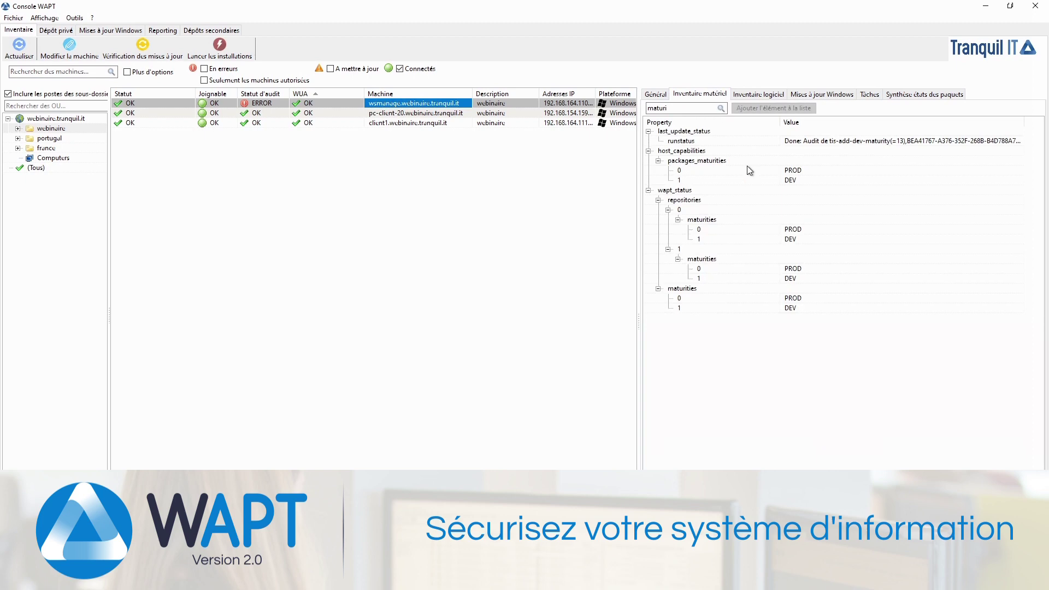
left_click(801, 281)
left_click(653, 96)
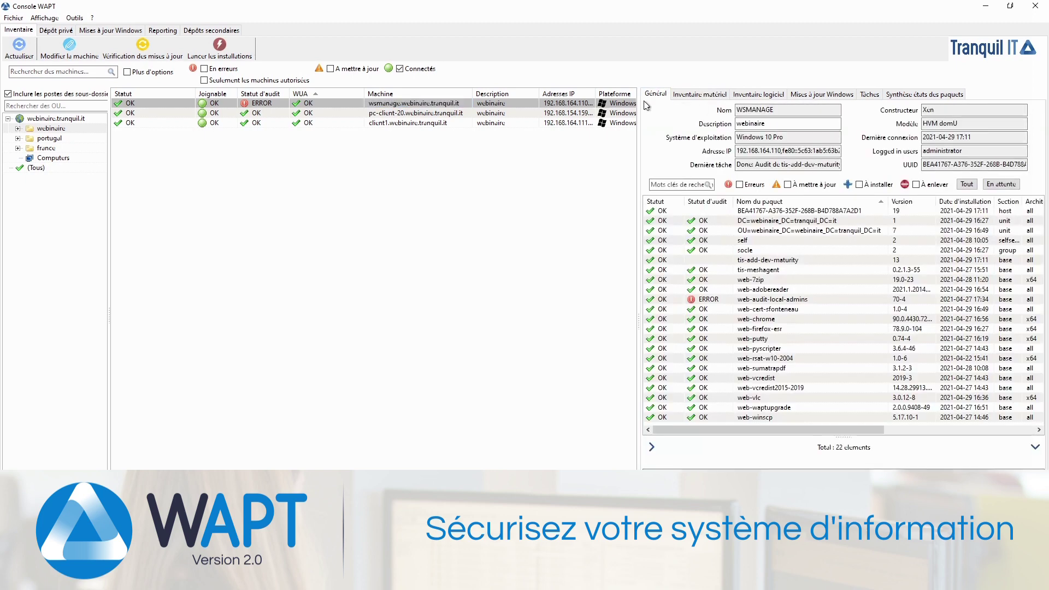
Launch an update check on the wsmanage machine and refresh the inventory
left_click(377, 104)
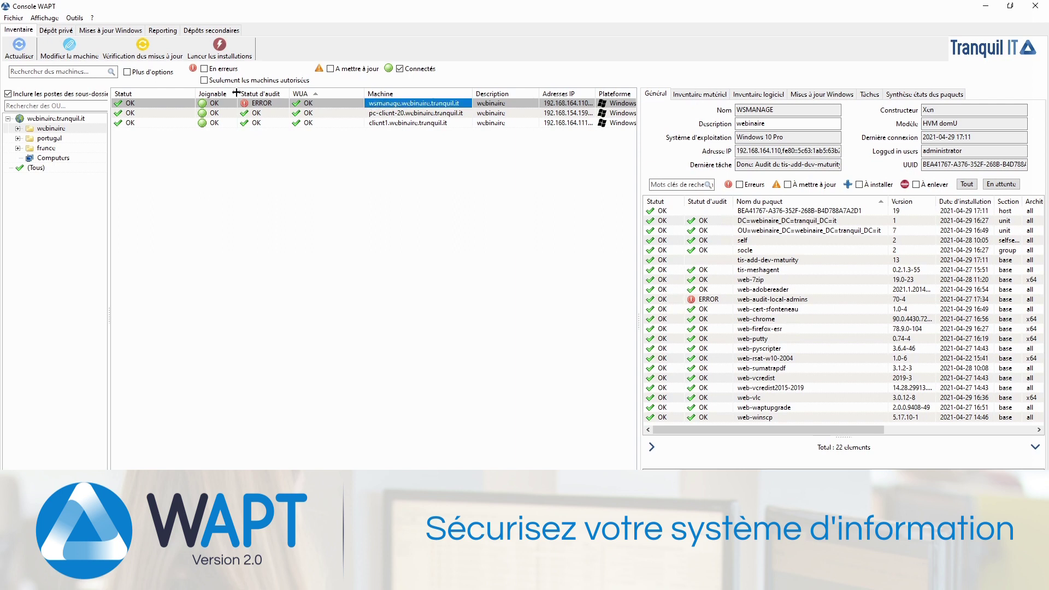
left_click(159, 46)
left_click(511, 292)
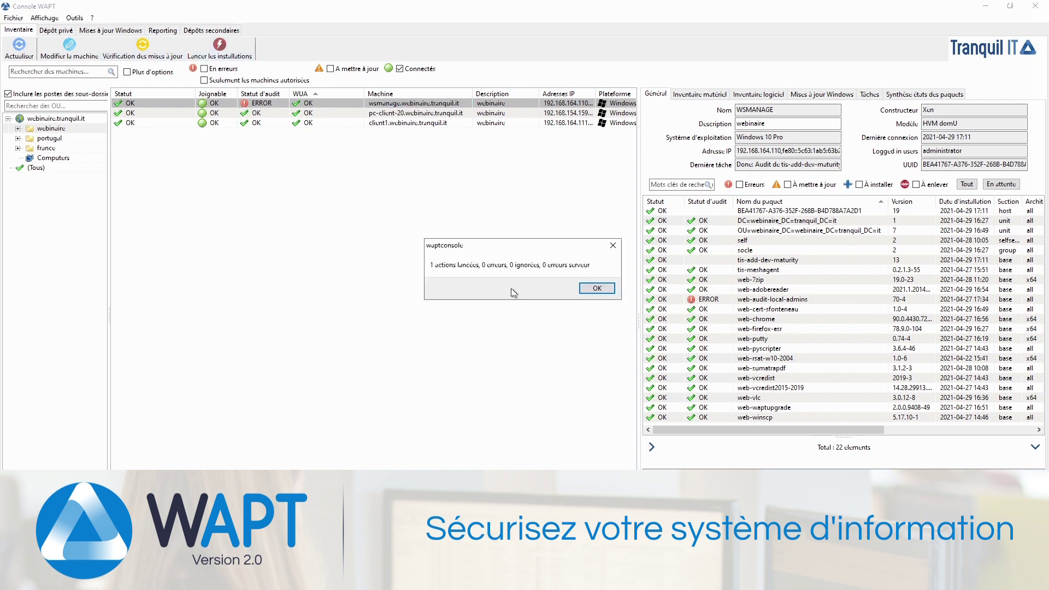
left_click(597, 290)
left_click(32, 52)
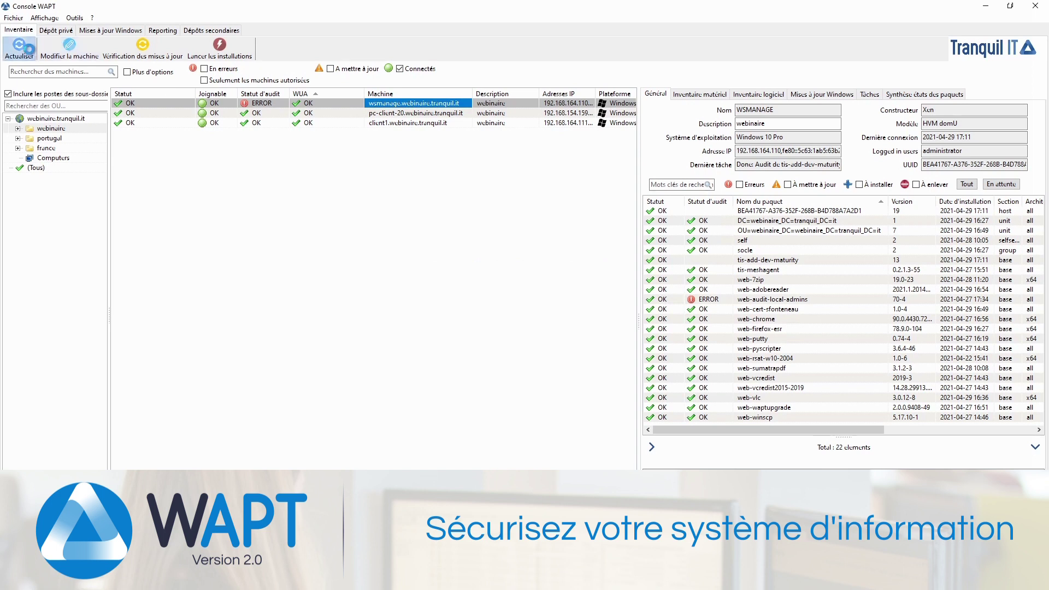
left_click(32, 52)
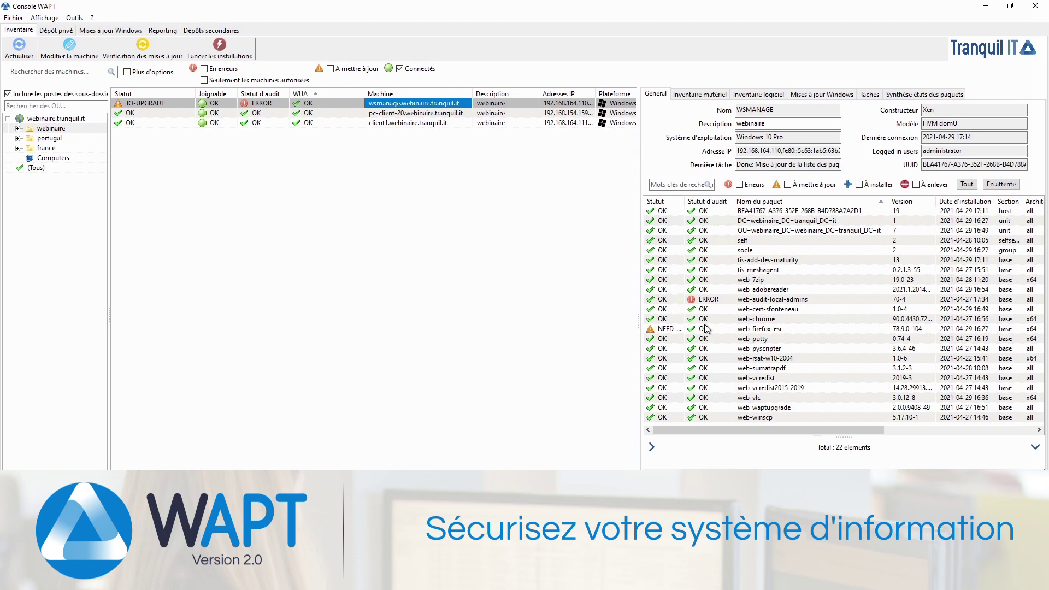
Install the pending updates on the wsmanage machine and refresh the inventory
left_click(221, 46)
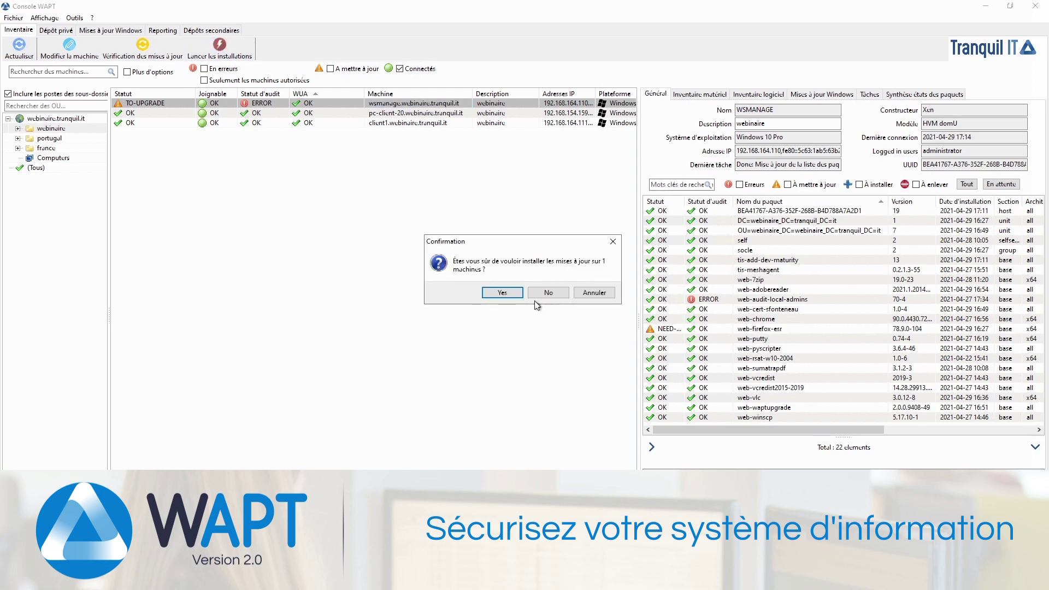
left_click(503, 293)
left_click(601, 288)
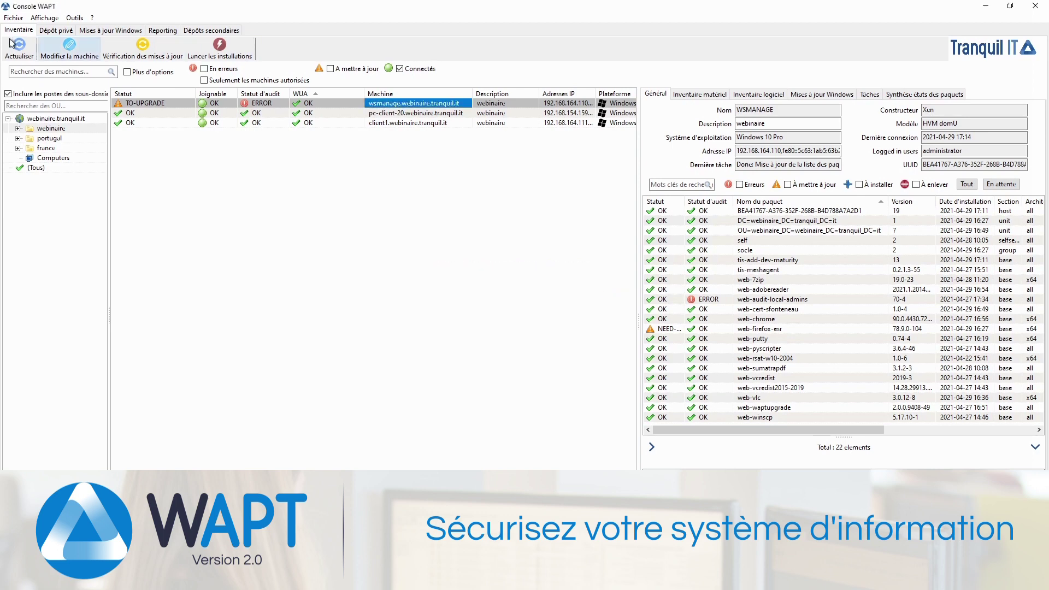
left_click(17, 46)
Review the tasks running on wsmanage and the version of its installed web-firefox-esr package
left_click(869, 94)
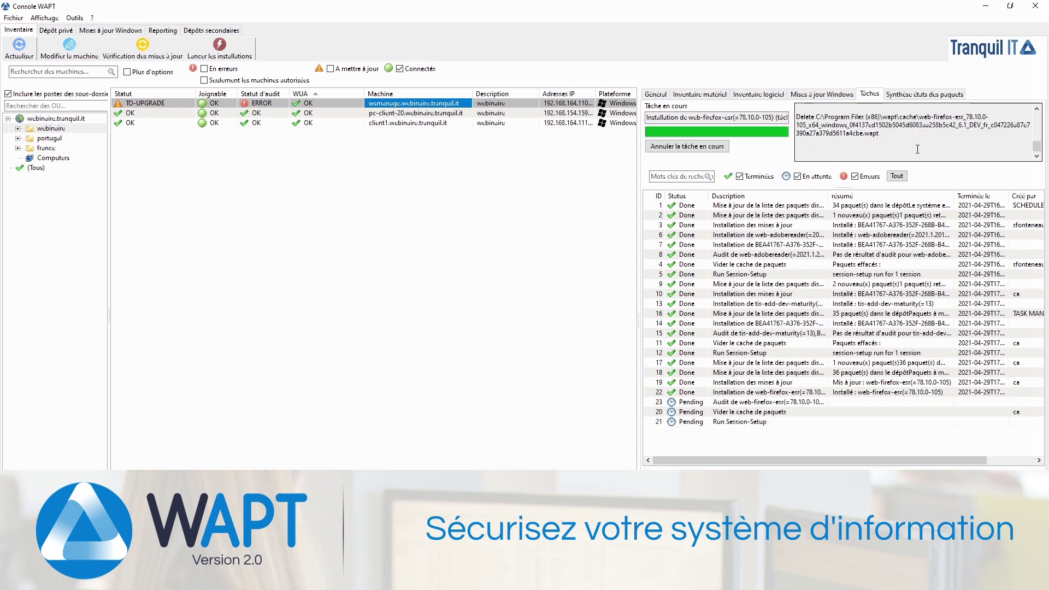
left_click(656, 95)
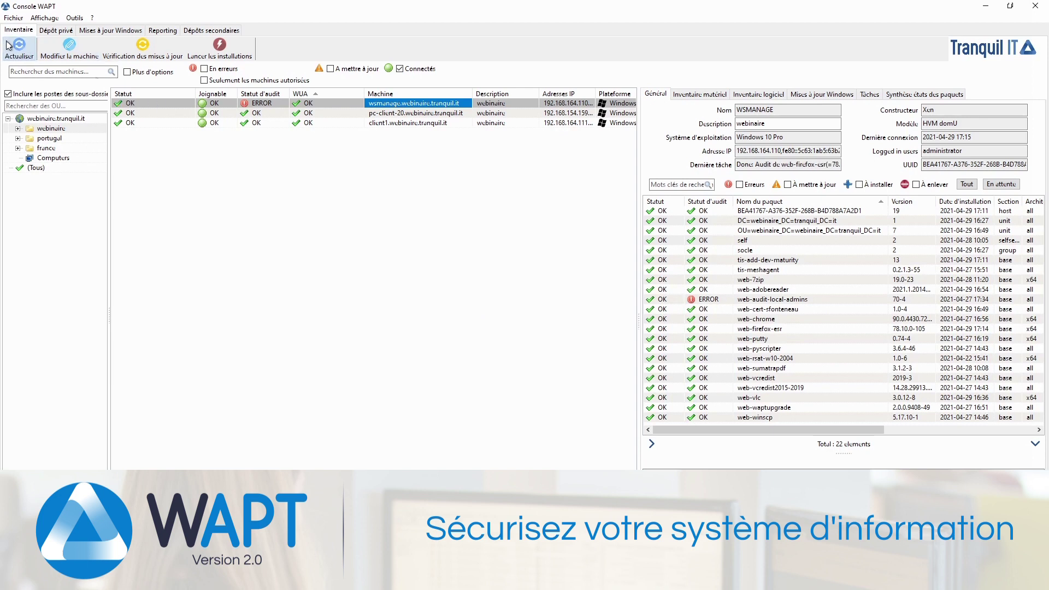
left_click(876, 329)
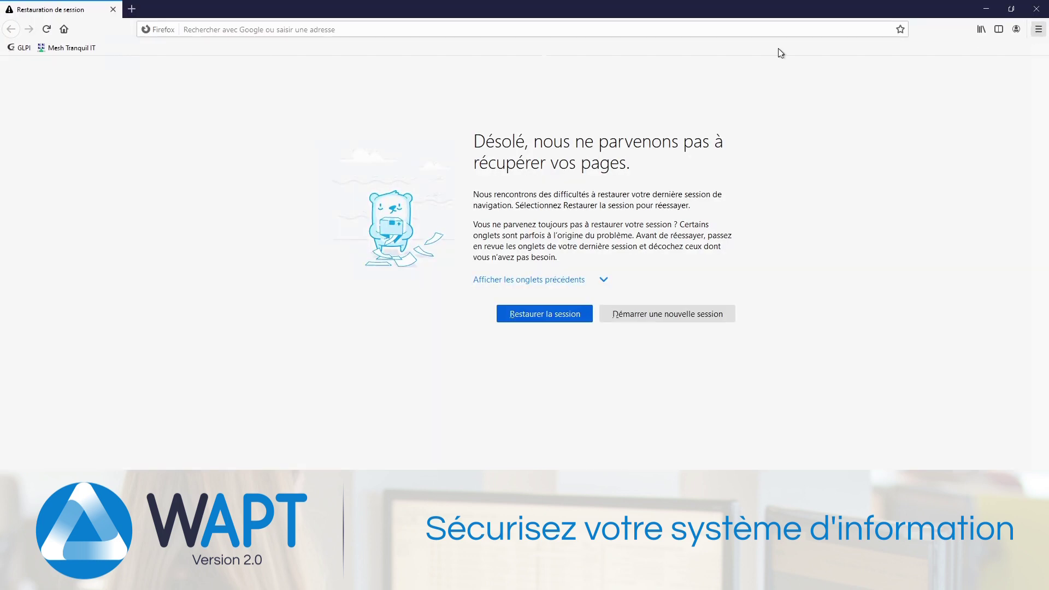
Switch to Firefox and load google.com to test browsing
left_click(221, 28)
type("google.com/")
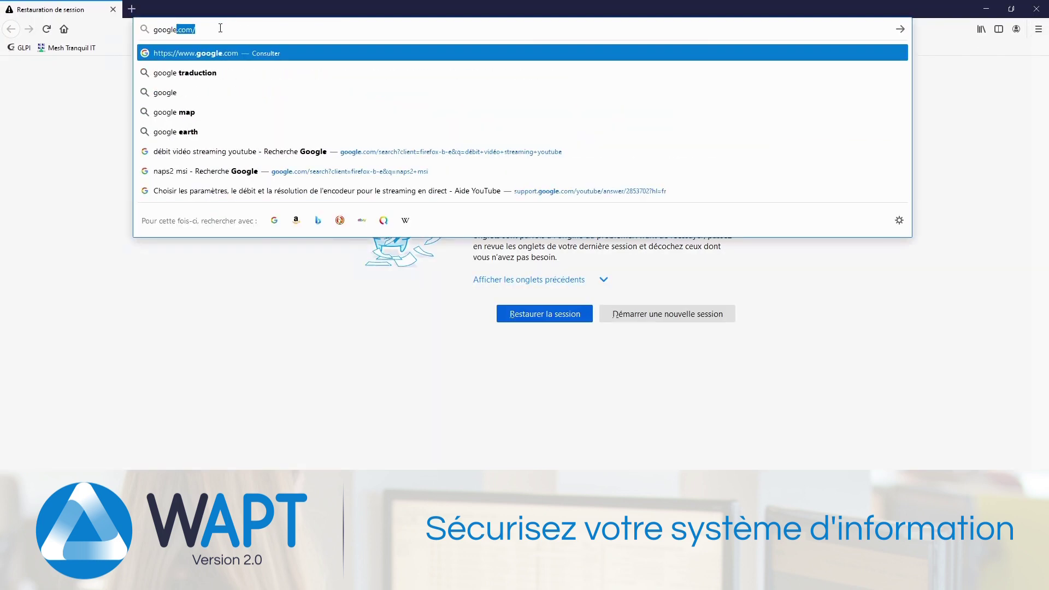
key("Return")
Check the installed Firefox version in its About window and close the browser
left_click(1038, 29)
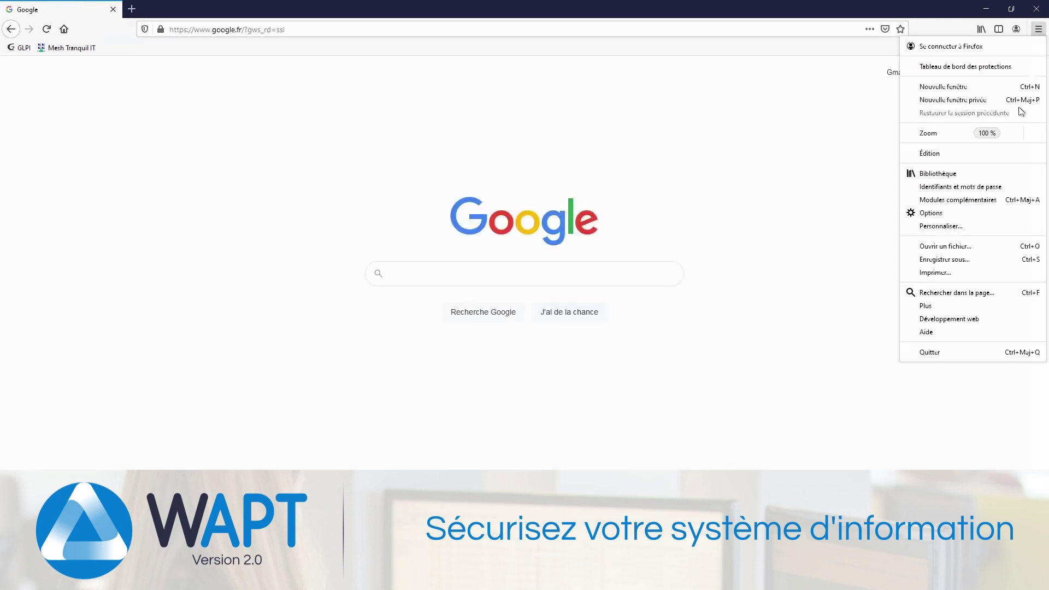
left_click(967, 332)
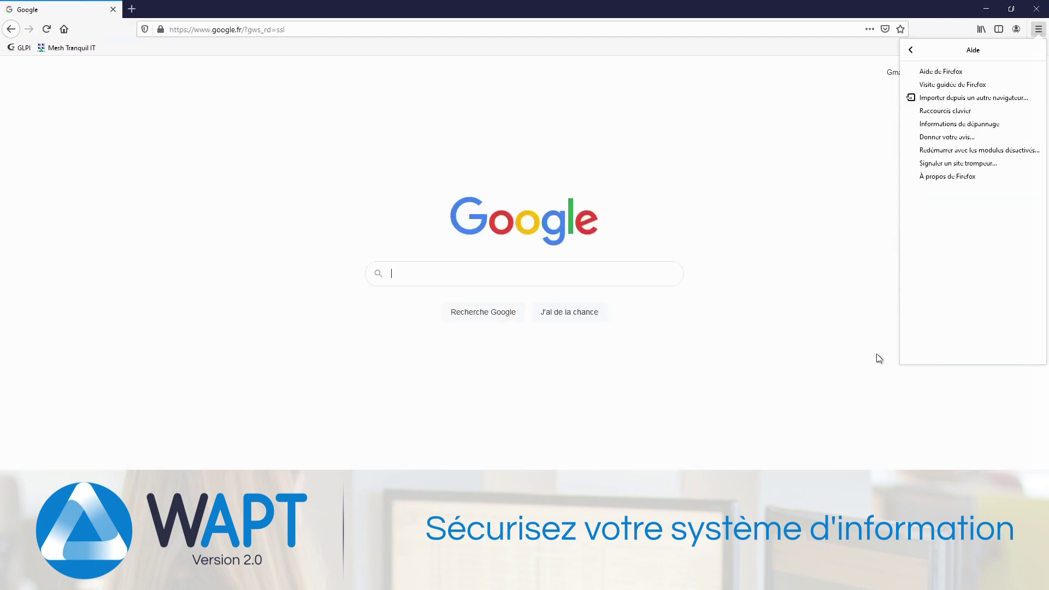
left_click(961, 176)
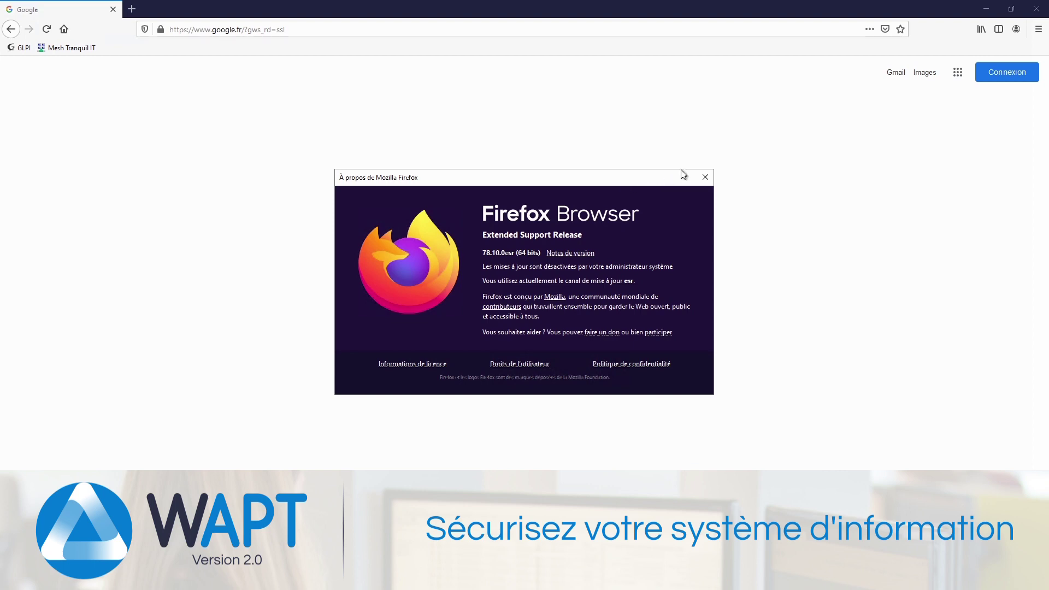
left_click(705, 177)
left_click(1034, 9)
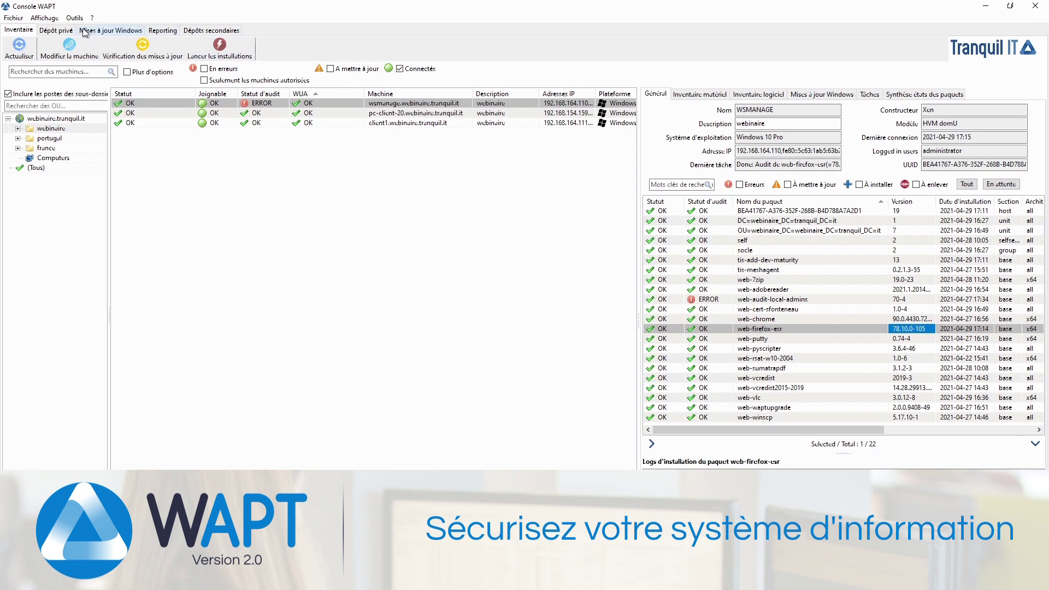
Change the maturity of the web-firefox-esr 78.10.0-105 package in the private repository to PROD and close the dialog
left_click(60, 34)
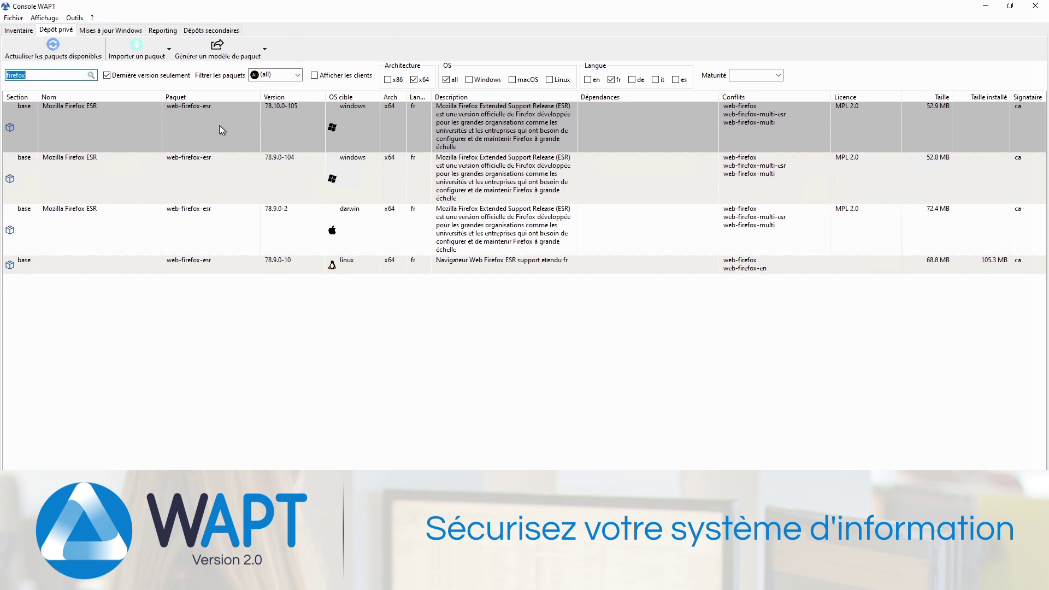
right_click(219, 127)
mouse_move(313, 171)
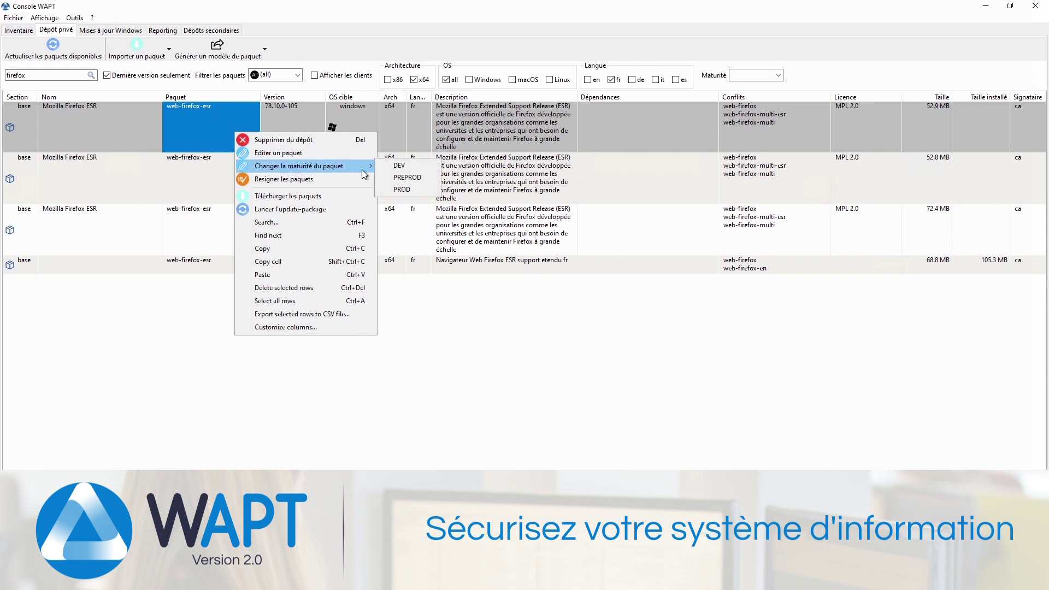
left_click(402, 189)
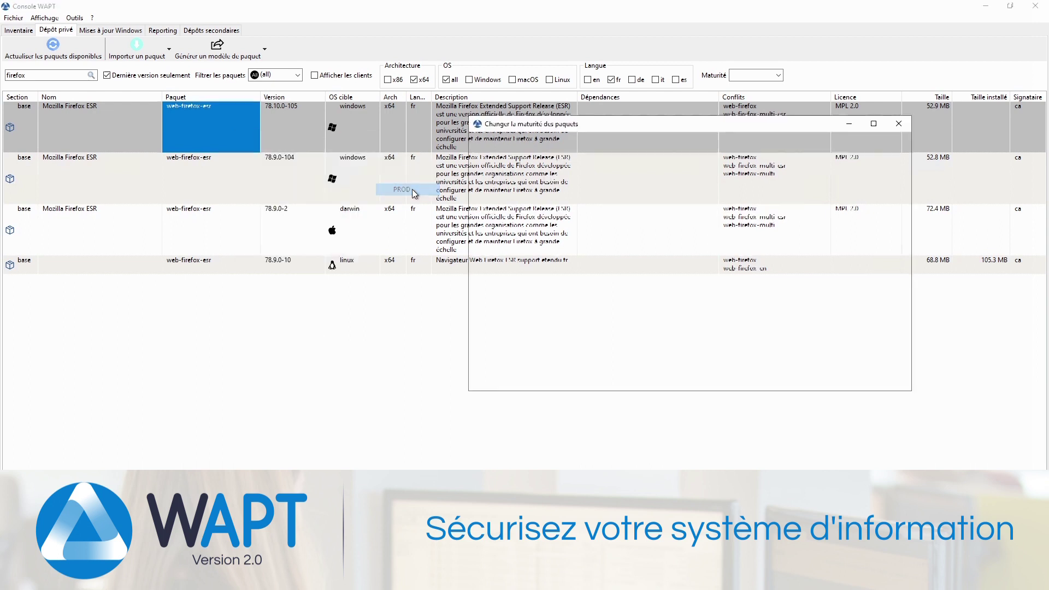
left_click(821, 381)
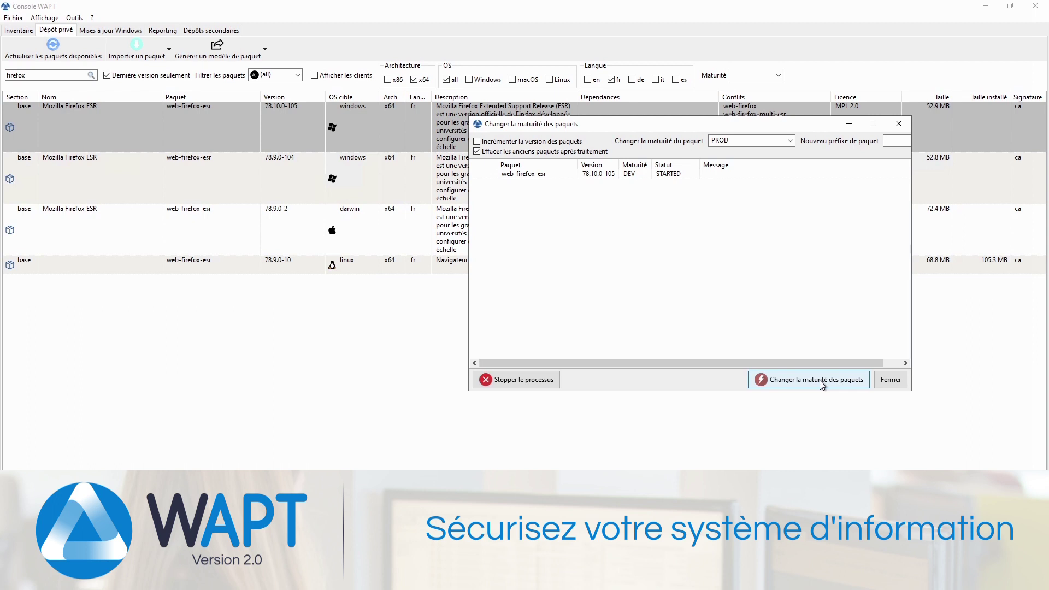
left_click(891, 379)
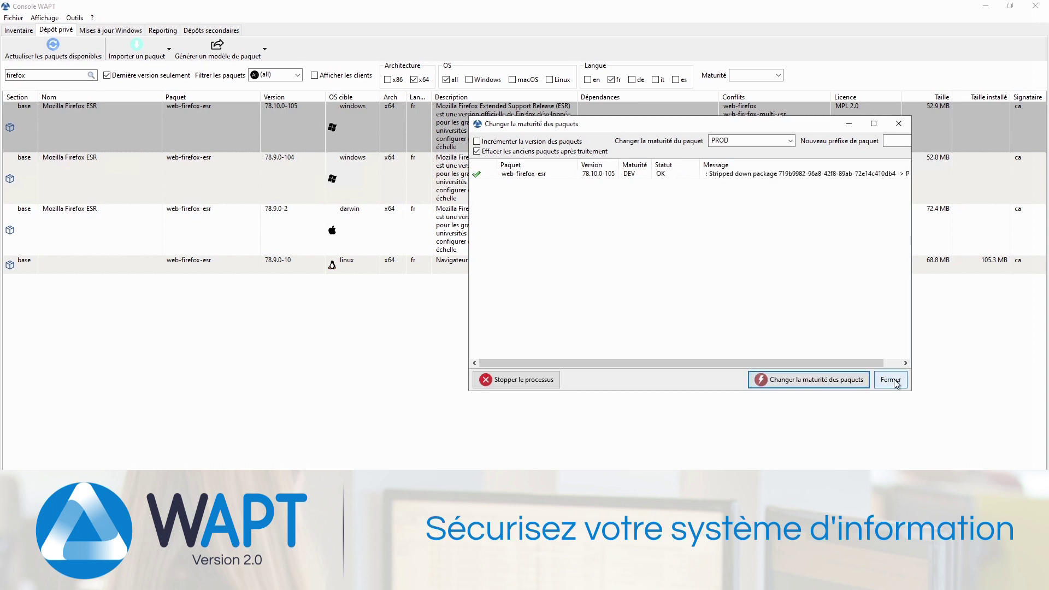
Examine the remaining details of the web-firefox-esr 78.10.0-105 package in the private repository, including its signing date and maturity
left_click(256, 120)
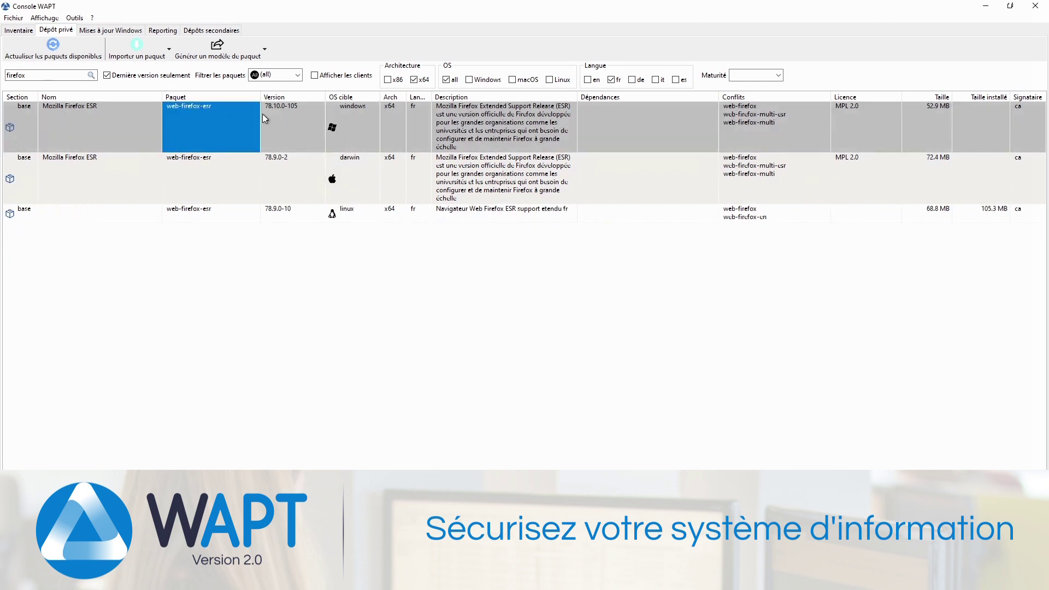
key("Right")
key("Right")
key("Right")
key("Right")
key("Right")
key("Right")
key("Right")
key("Right")
key("Right")
key("Right")
key("Right")
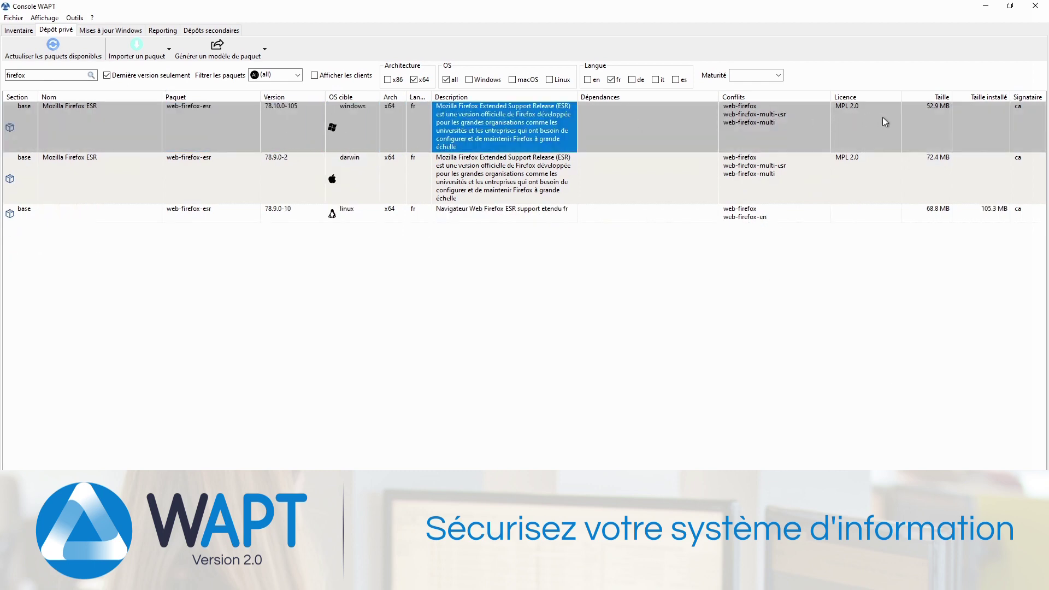
key("Right")
key("Right")
key("Right")
key("Right")
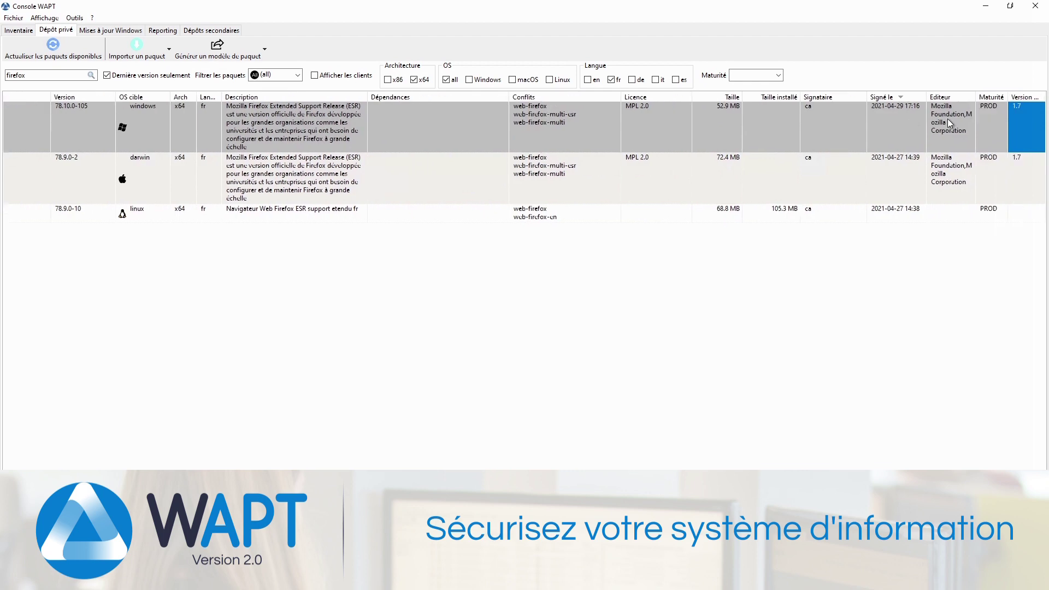
key("Left")
Run an update check on all the machines listed in the inventory and close the result message
left_click(18, 30)
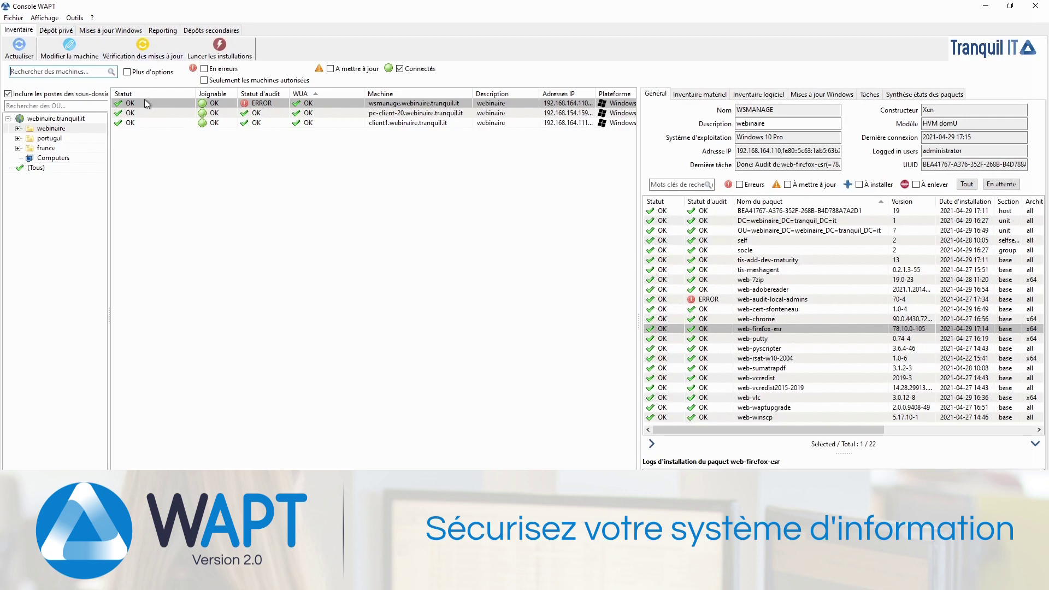
left_click(148, 103)
key("ctrl+a")
left_click(151, 61)
left_click(503, 293)
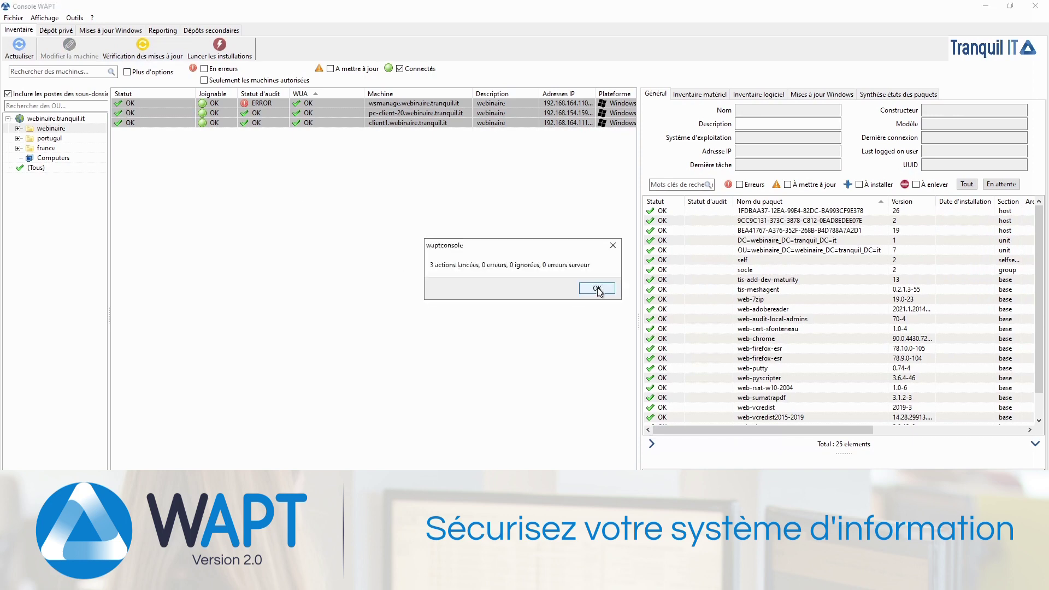
left_click(592, 288)
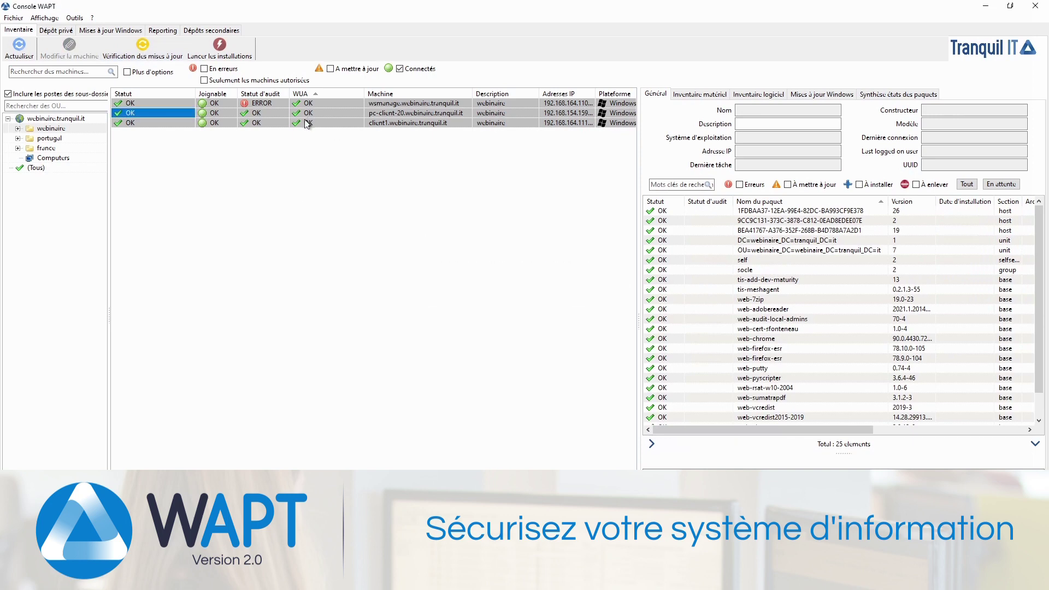
Refresh the machine inventory and check the status of the web-firefox-esr package on client1
left_click(16, 52)
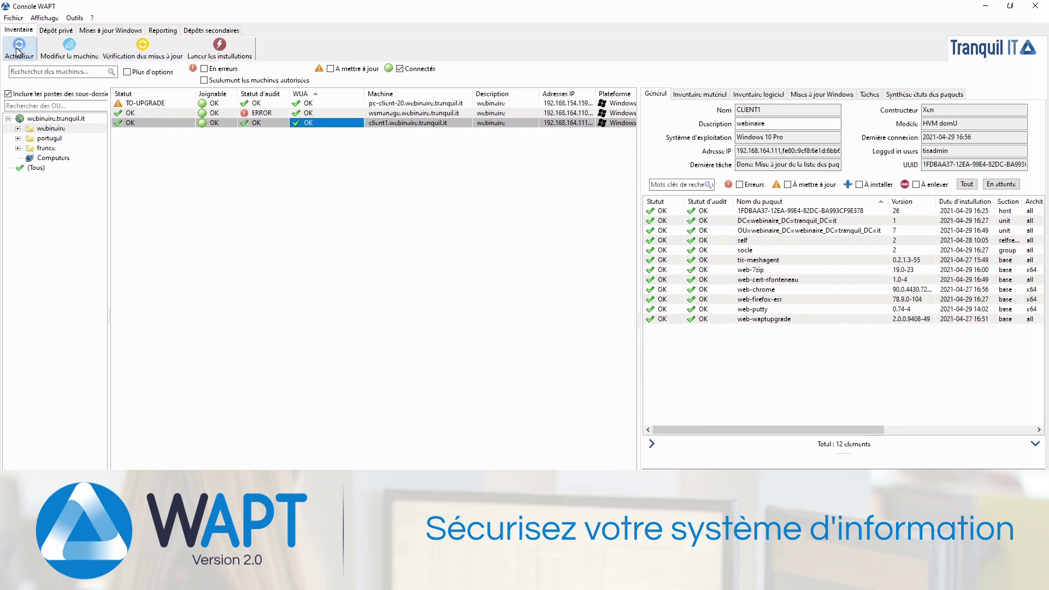
left_click(16, 52)
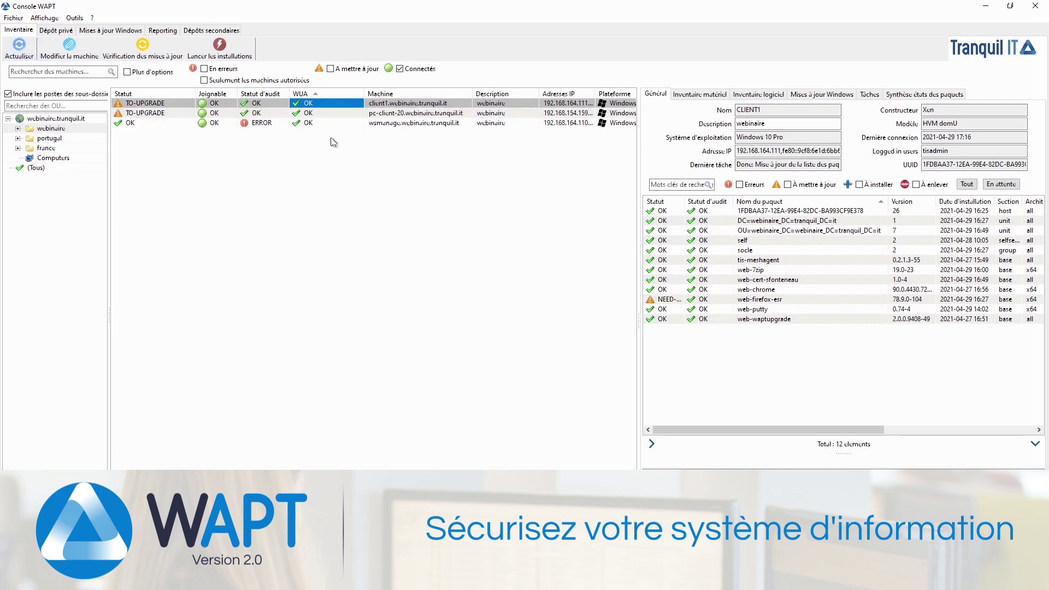
left_click(733, 300)
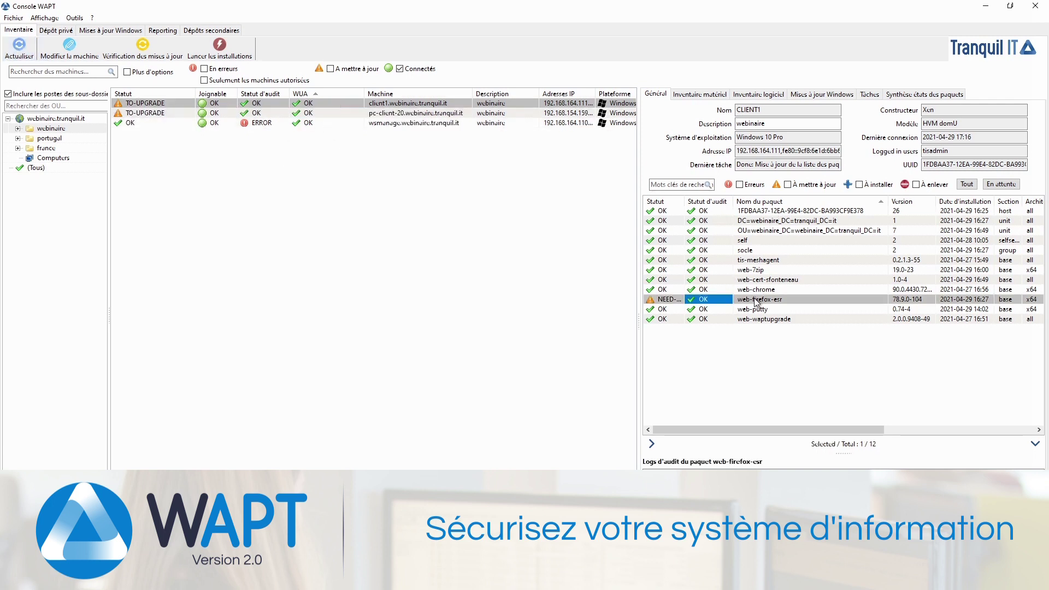
Launch the pending installations on all the listed machines and close the result message
left_click(167, 106)
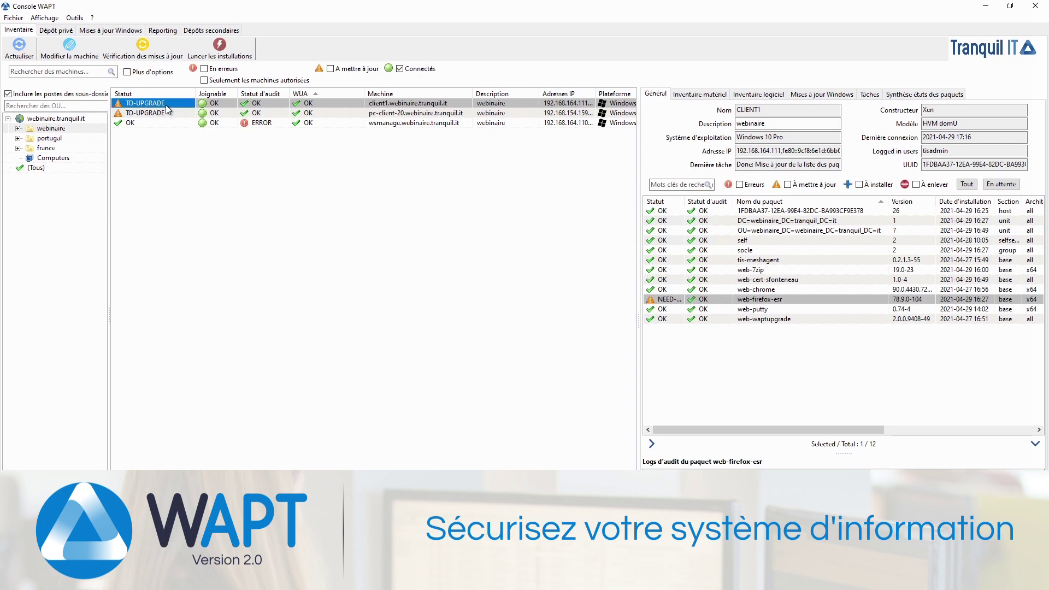
key("ctrl+a")
left_click(220, 49)
left_click(500, 289)
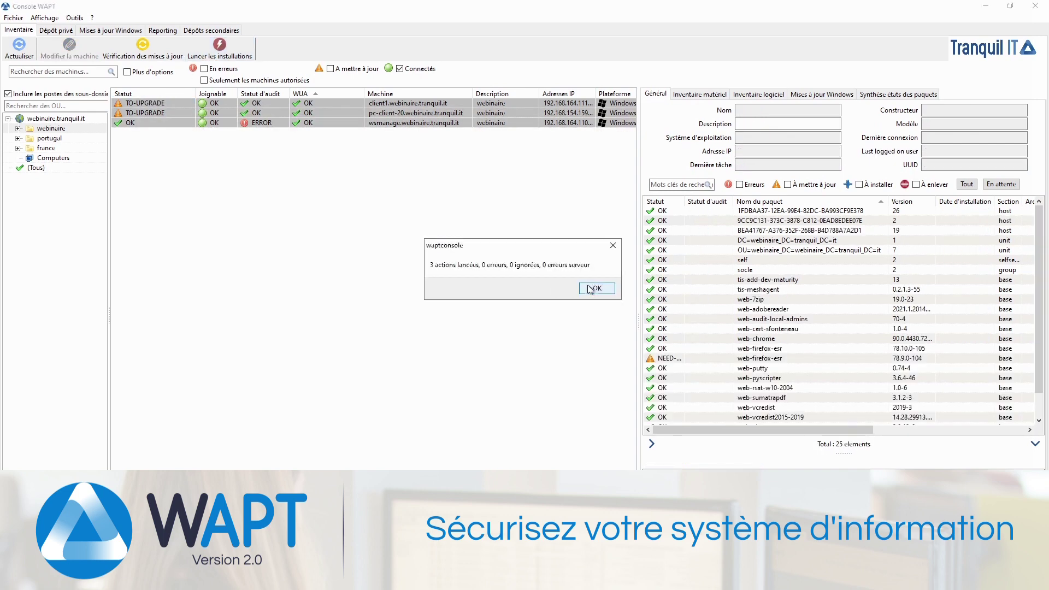
left_click(591, 288)
Refresh the machine inventory and review the tasks running on client1
left_click(499, 123)
left_click(16, 50)
left_click(869, 94)
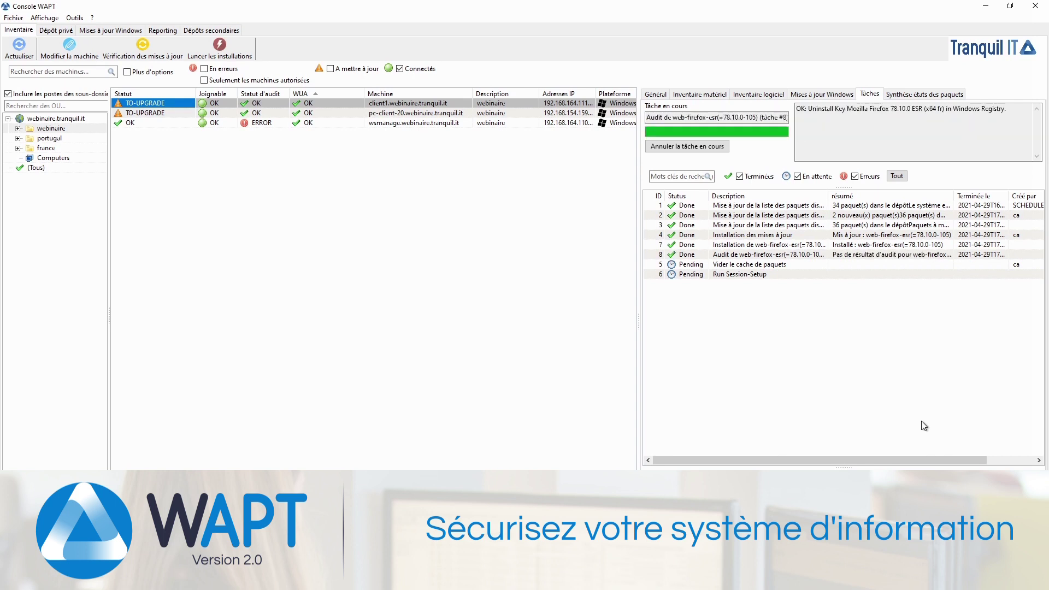
View the maturity levels offered for the web-firefox-esr 78.10.0-105 package in the private repository, without choosing one
left_click(56, 30)
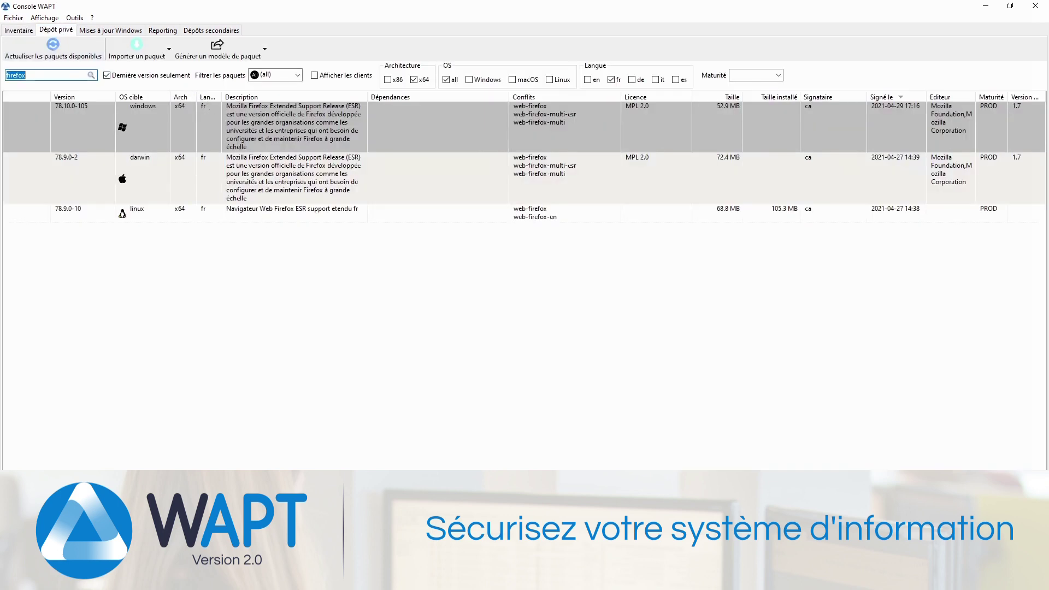
left_click(185, 131)
right_click(185, 131)
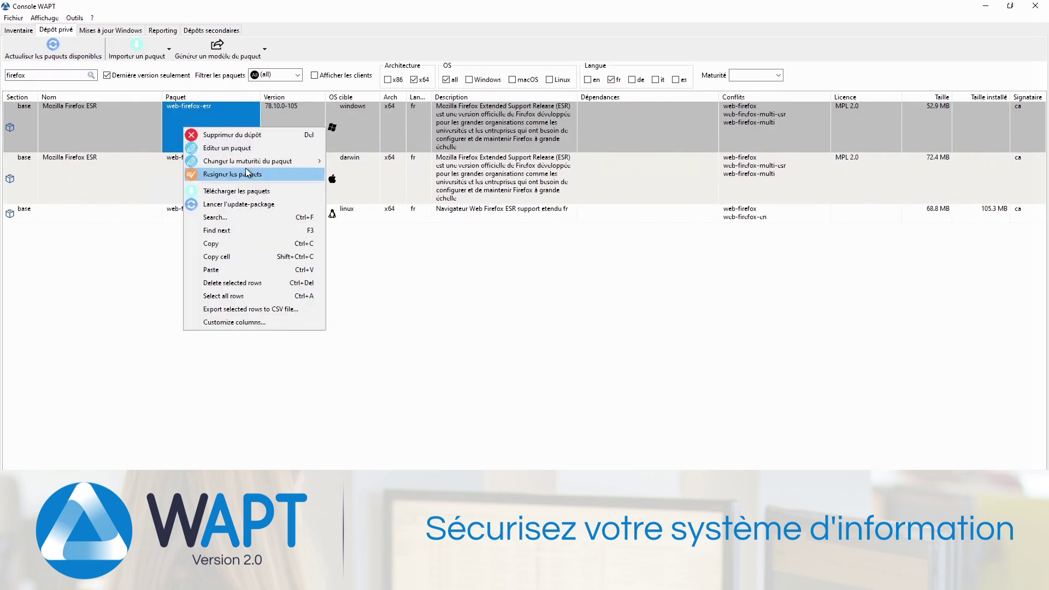
mouse_move(252, 161)
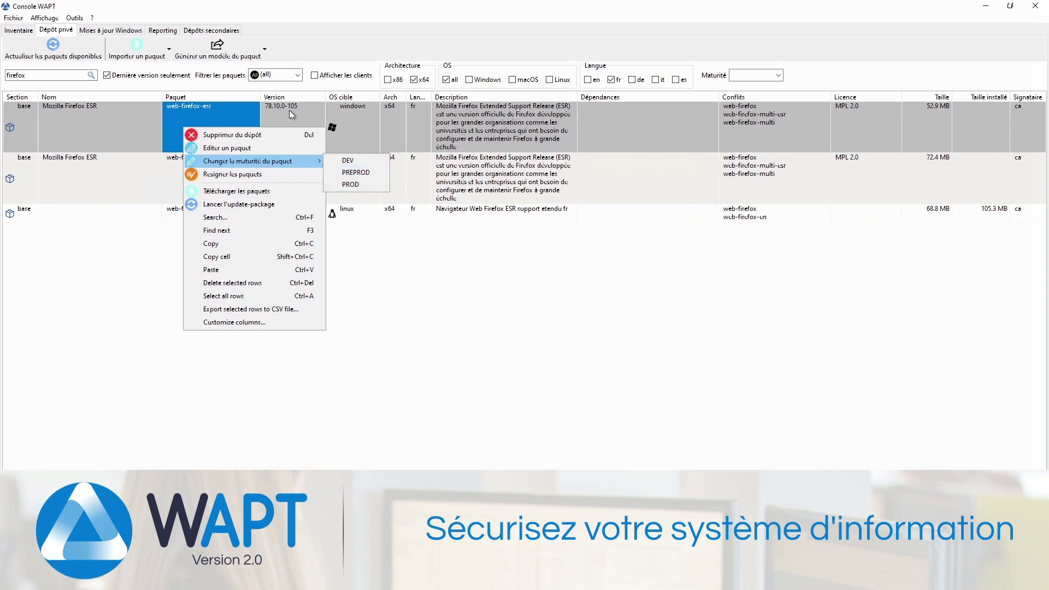
left_click(142, 124)
Return to the machine inventory and check the installed web-firefox-esr version on client1
left_click(19, 30)
left_click(175, 114)
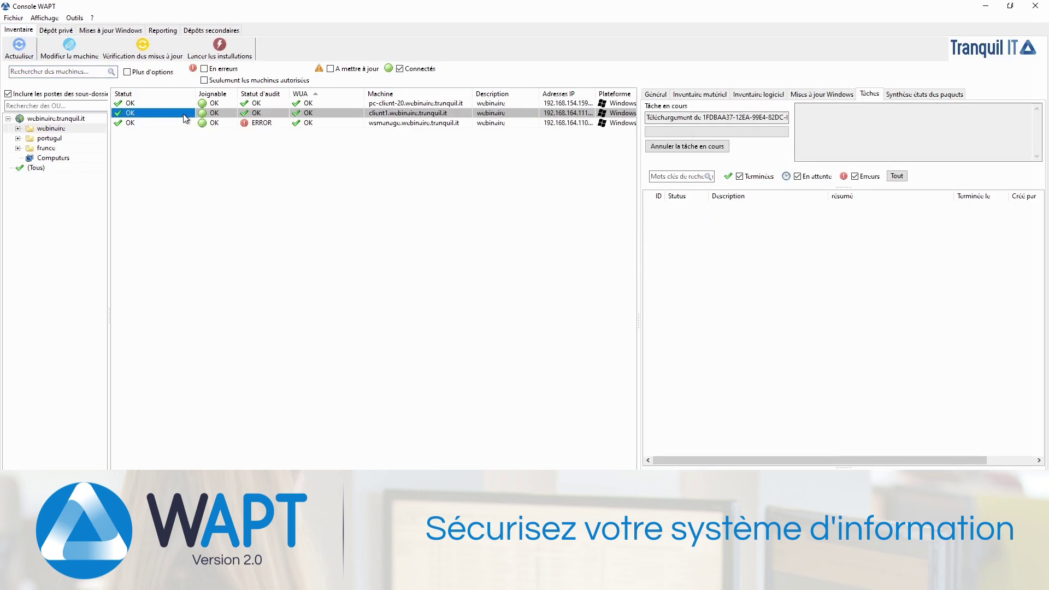
left_click(660, 95)
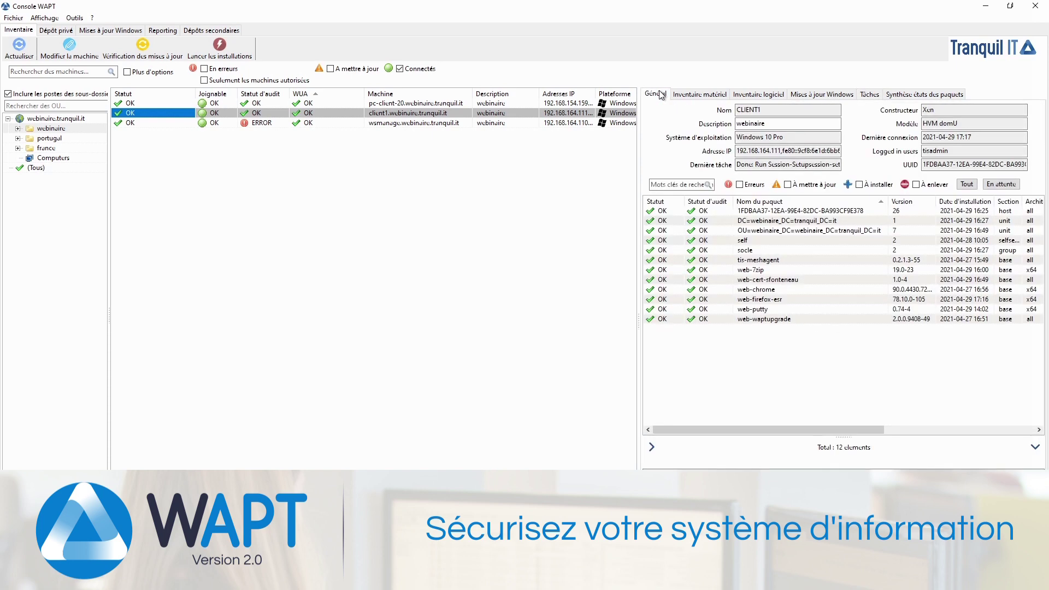